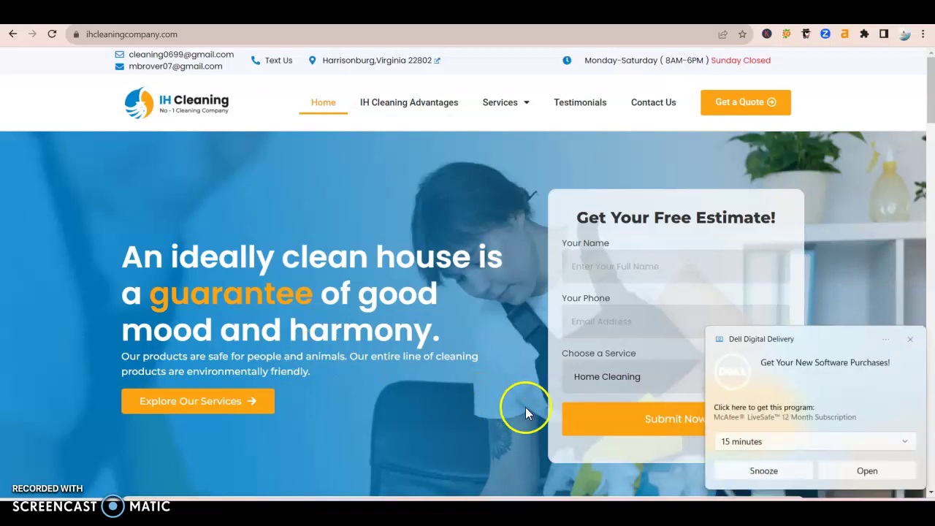
Dismiss the Dell Digital Delivery notification and review the IH Cleaning homepage from the hero section down to the footer.
click(910, 340)
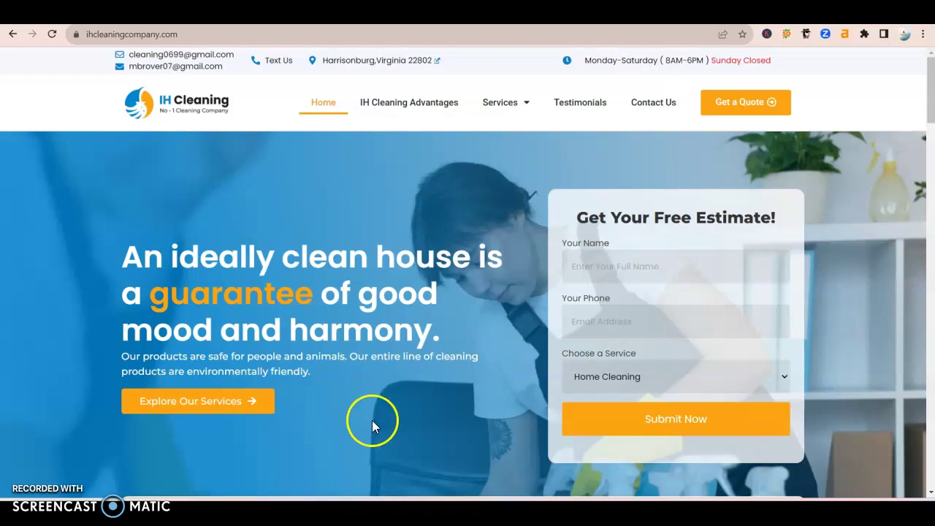
scroll(95, 292, down, 5)
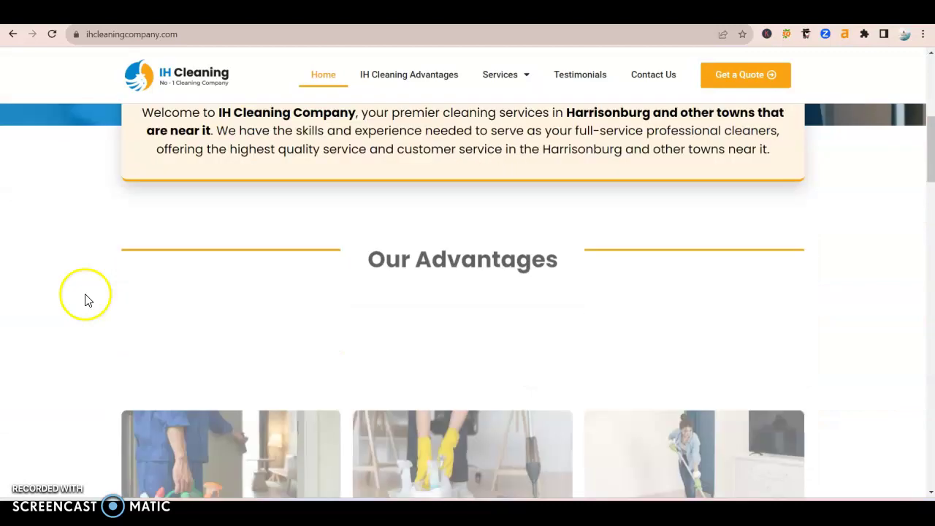
scroll(86, 300, down, 7)
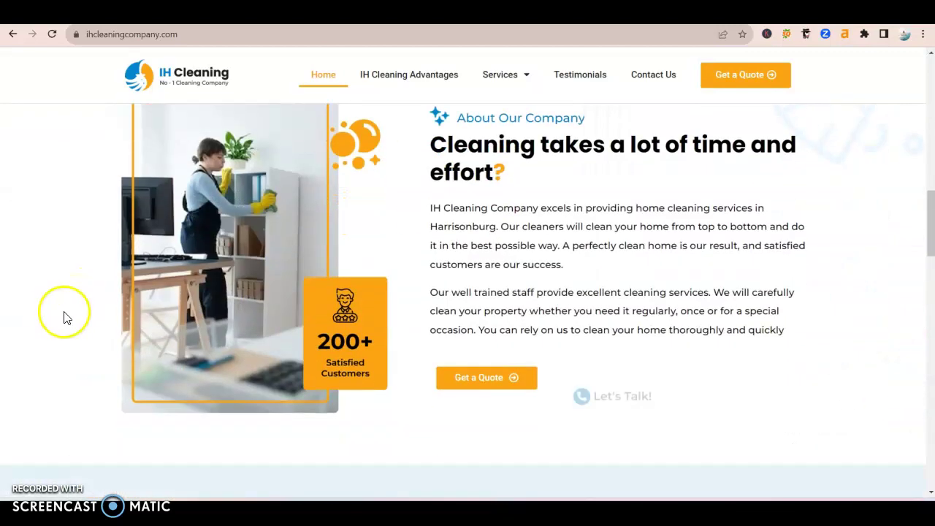
scroll(66, 318, down, 4)
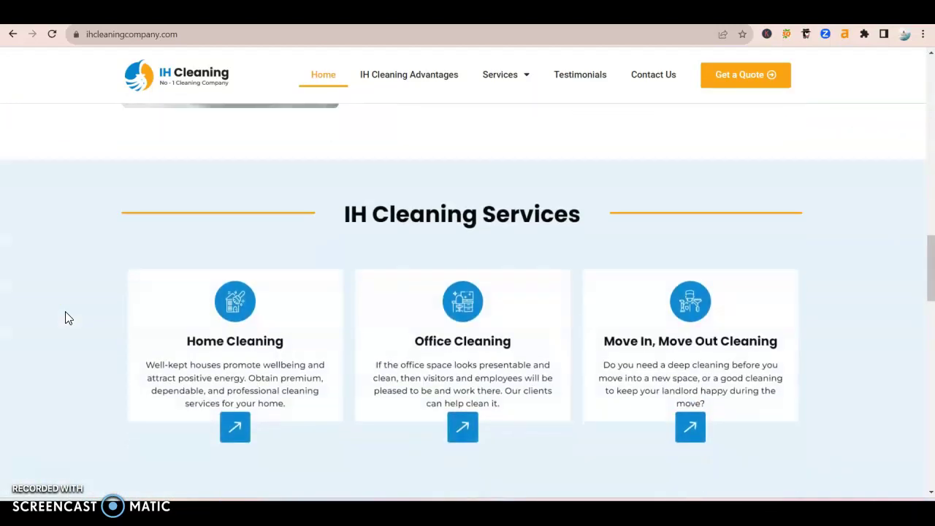
scroll(65, 318, down, 4)
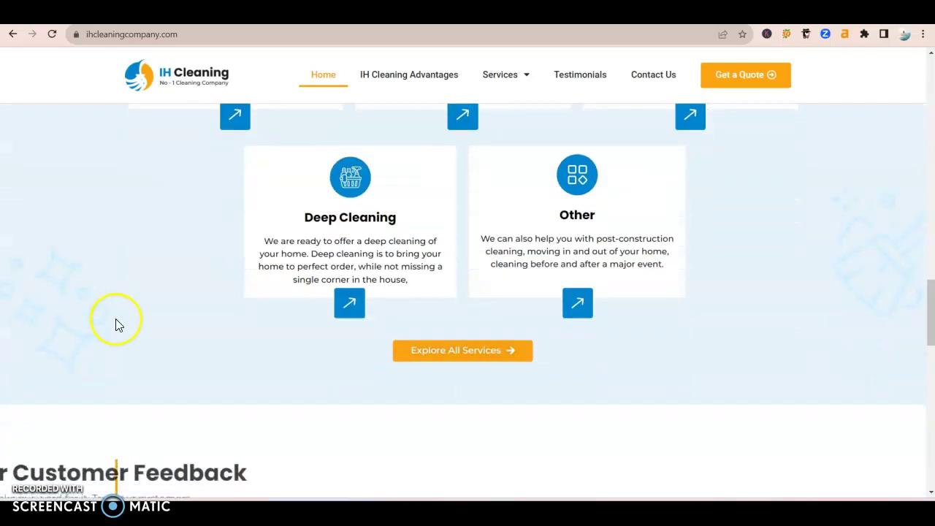
scroll(115, 319, down, 4)
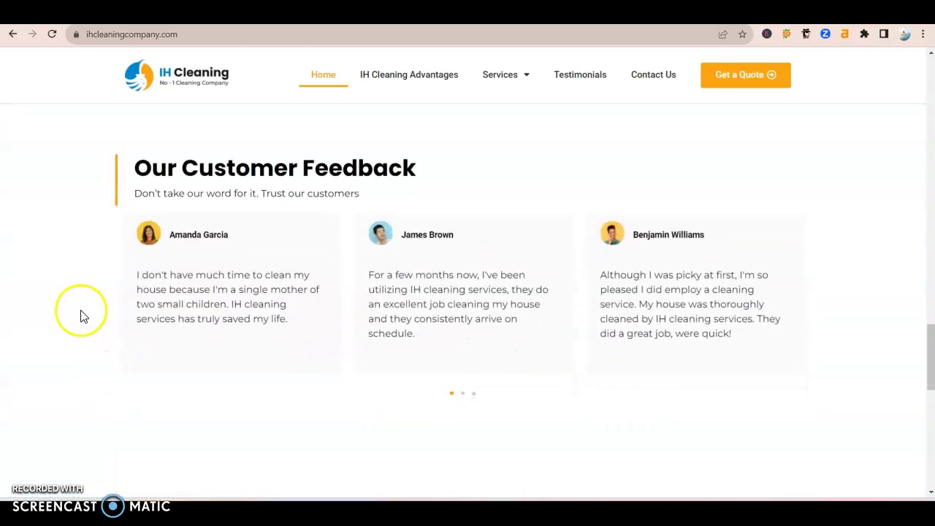
scroll(82, 315, down, 3)
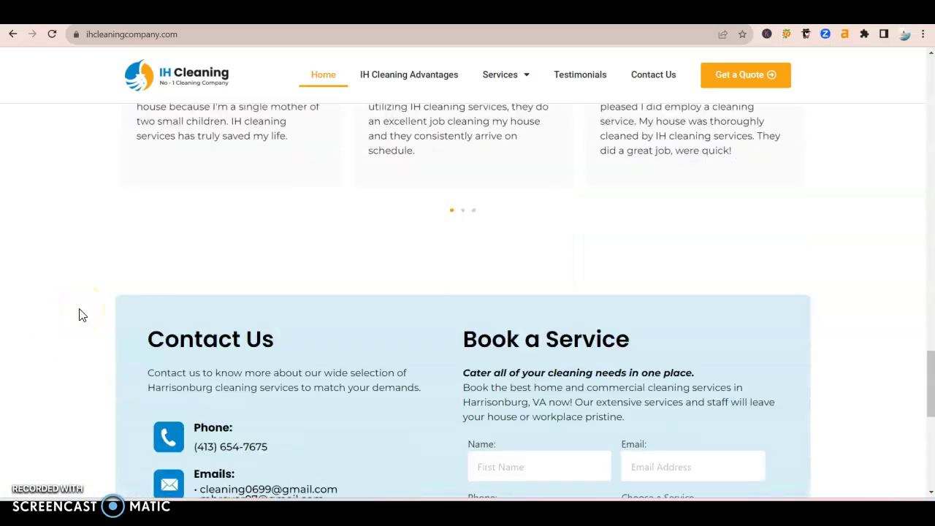
scroll(82, 314, down, 3)
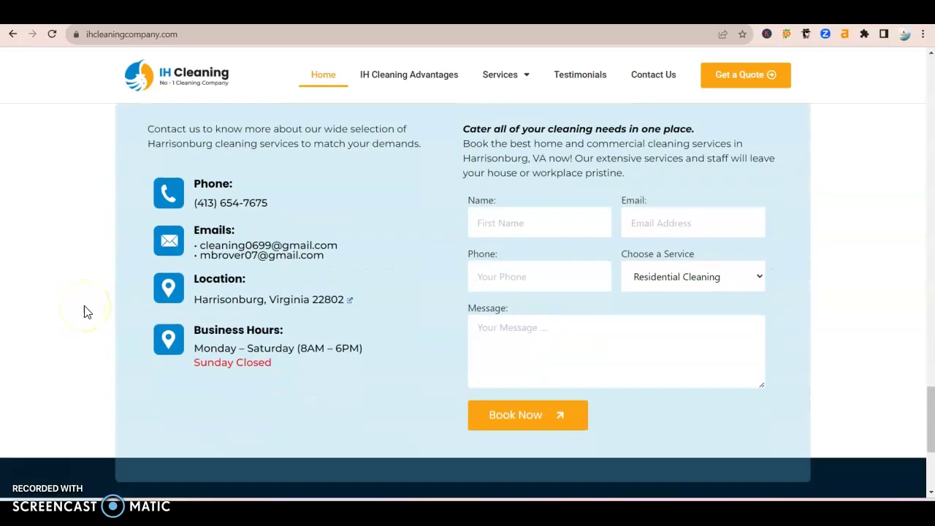
scroll(85, 312, down, 3)
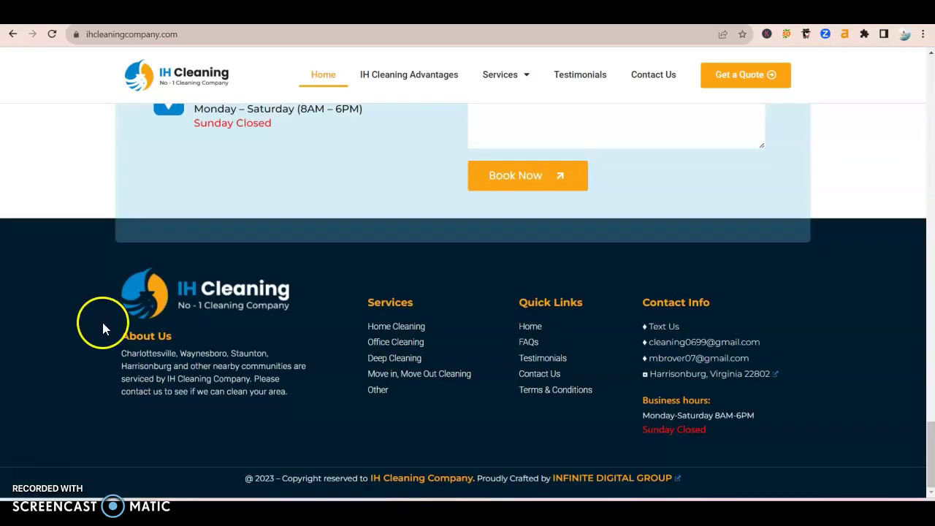
Re-examine the IH Cleaning homepage sections from the footer back up to Our Advantages.
scroll(101, 329, up, 5)
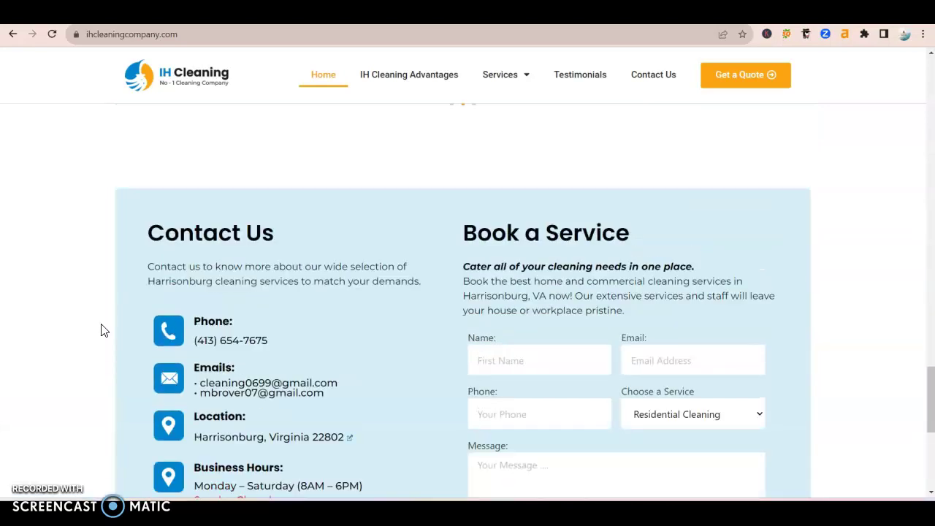
scroll(104, 330, up, 2)
scroll(104, 330, up, 5)
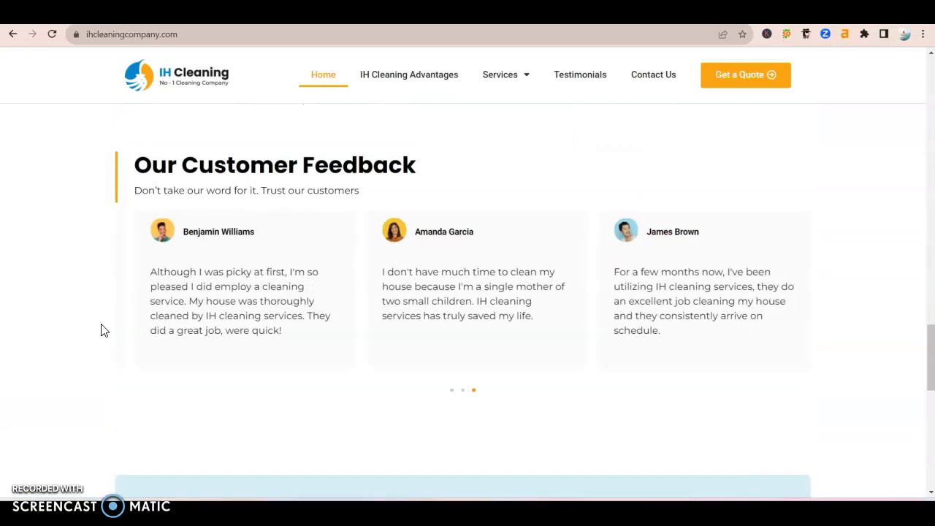
scroll(104, 331, up, 3)
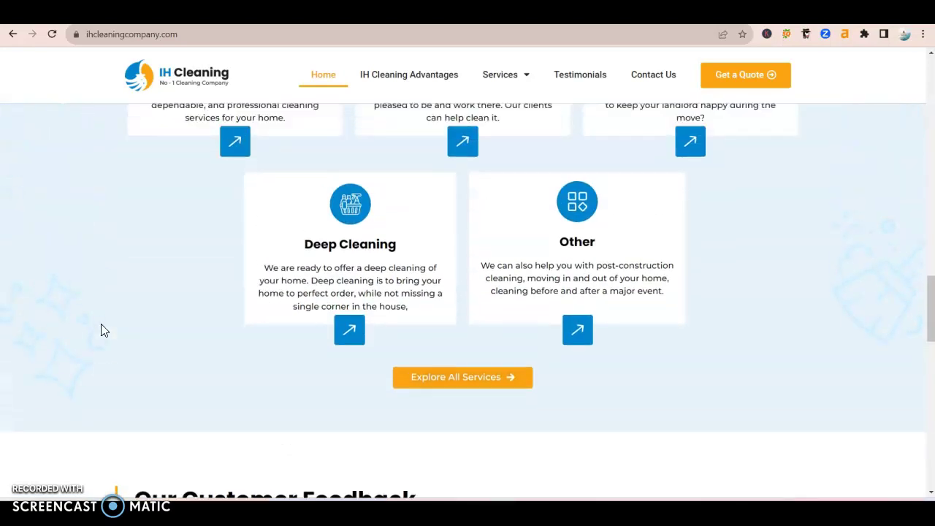
scroll(103, 330, up, 3)
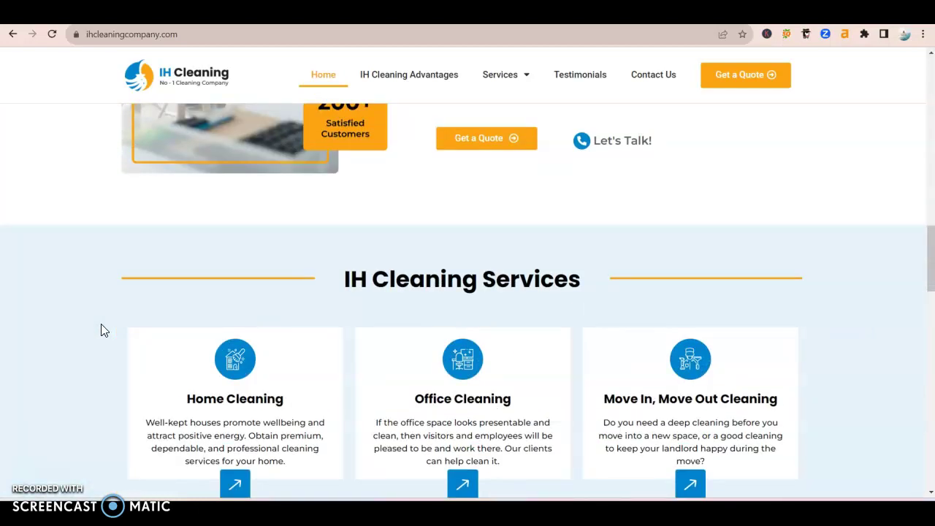
scroll(104, 330, up, 6)
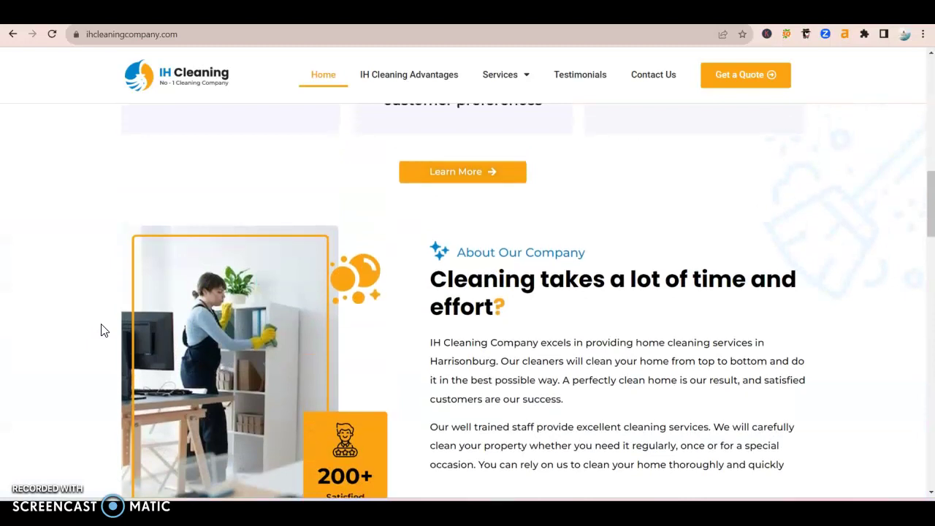
scroll(104, 330, up, 3)
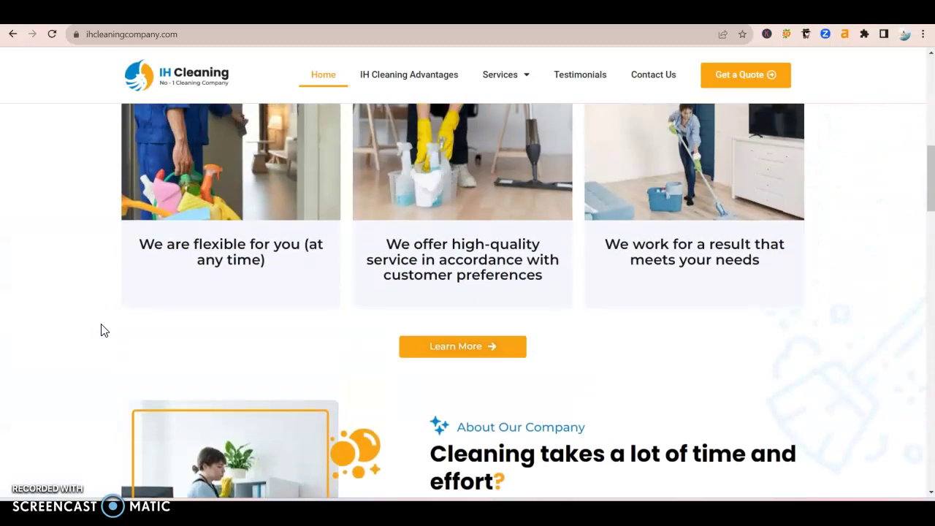
scroll(104, 330, up, 3)
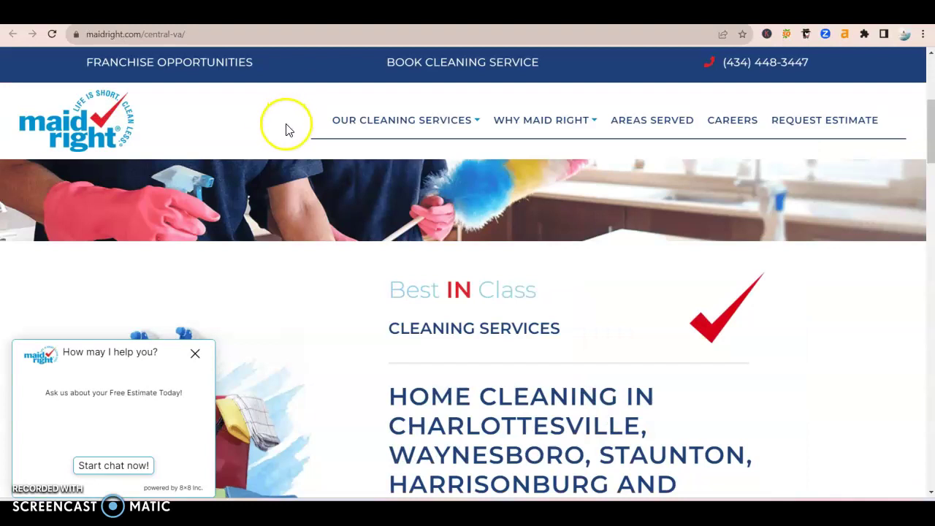
Close the chat pop-up on the Maid Right Central VA page and check the page text's word count in WordCounter.
click(195, 355)
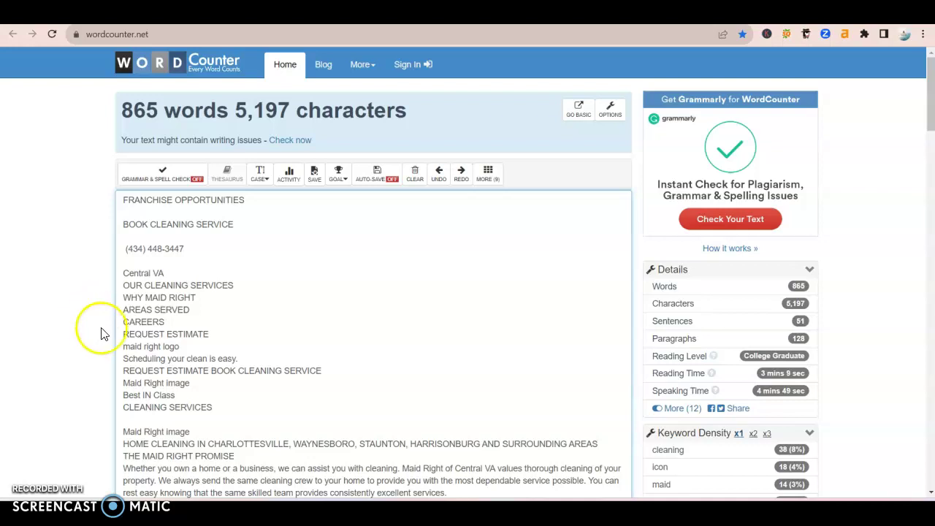
key(ctrl+Tab)
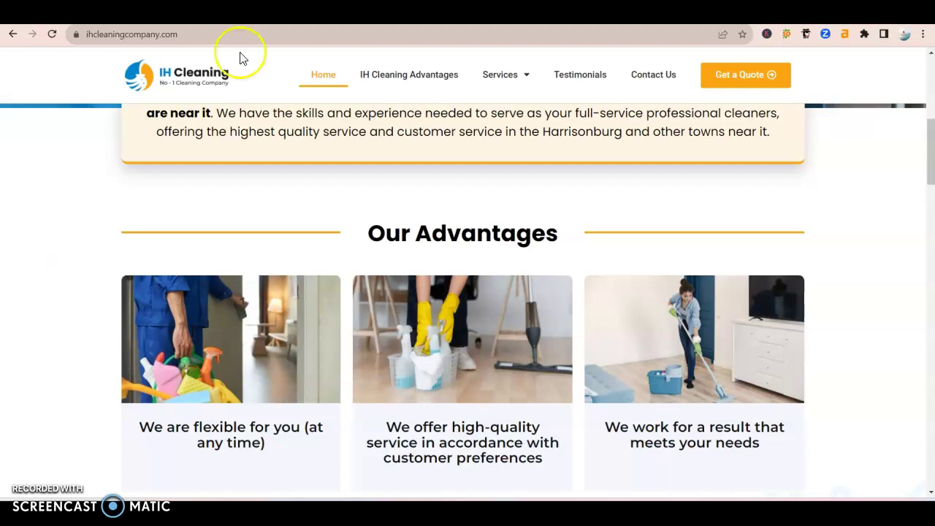
Check the Google results for cleaning services harrisonburg va and view the Ahrefs overview of ihcleaningcompany.com.
click(205, 16)
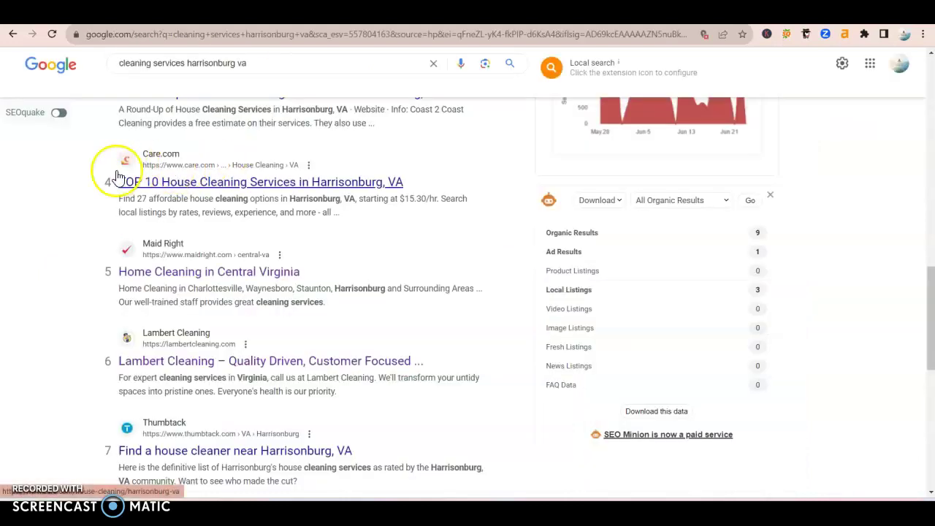
click(307, 16)
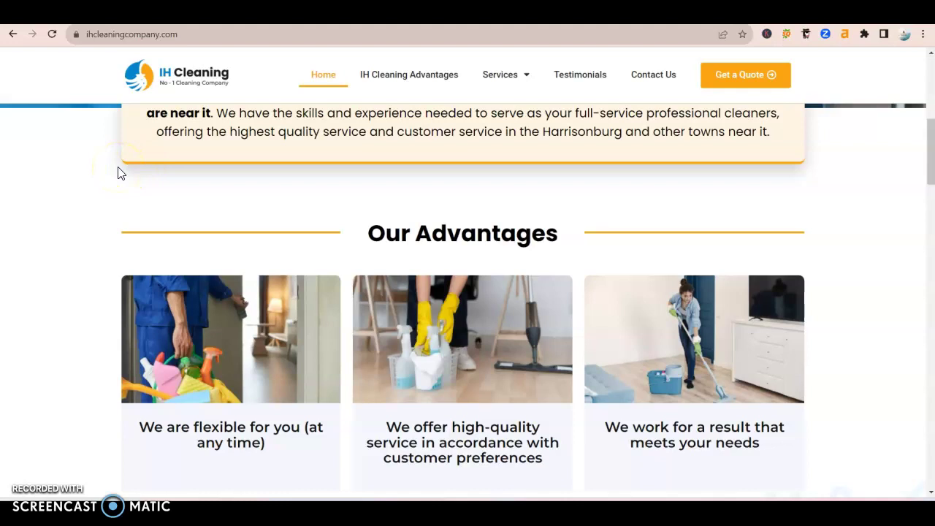
click(75, 133)
click(146, 17)
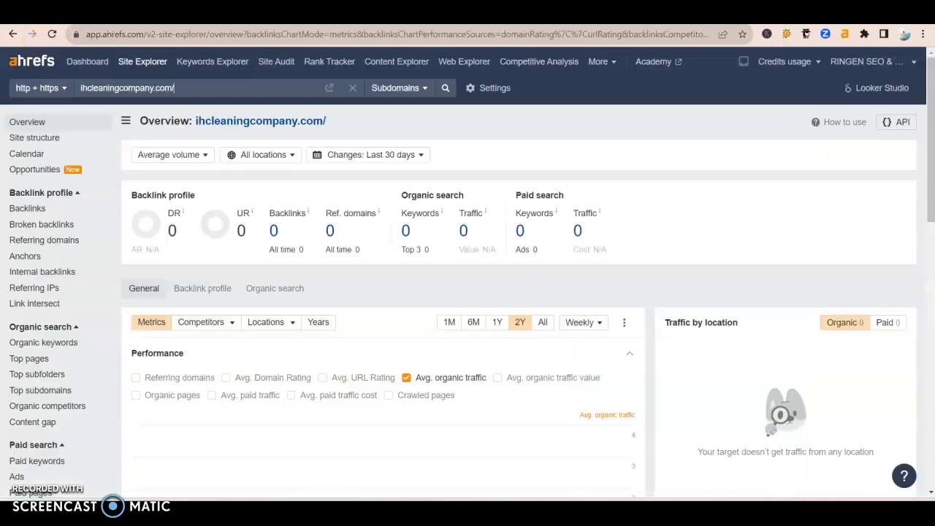
click(407, 136)
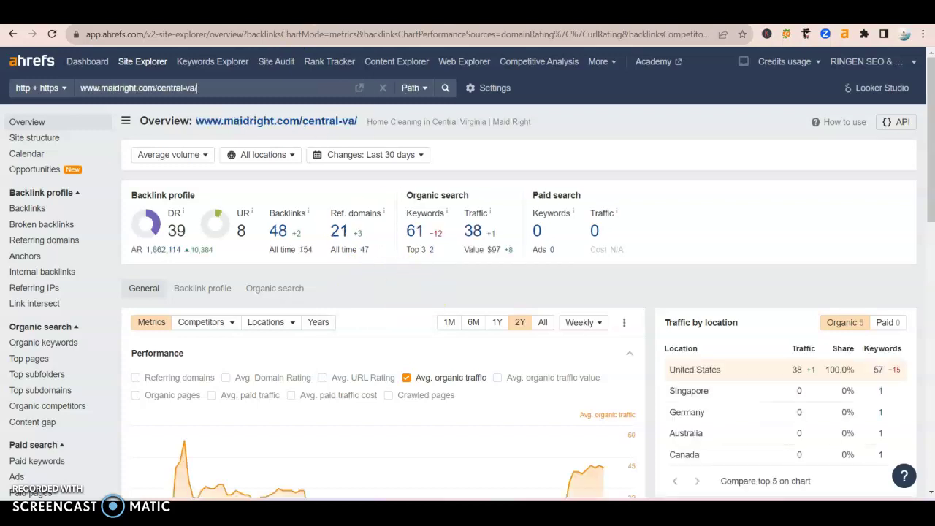
click(414, 233)
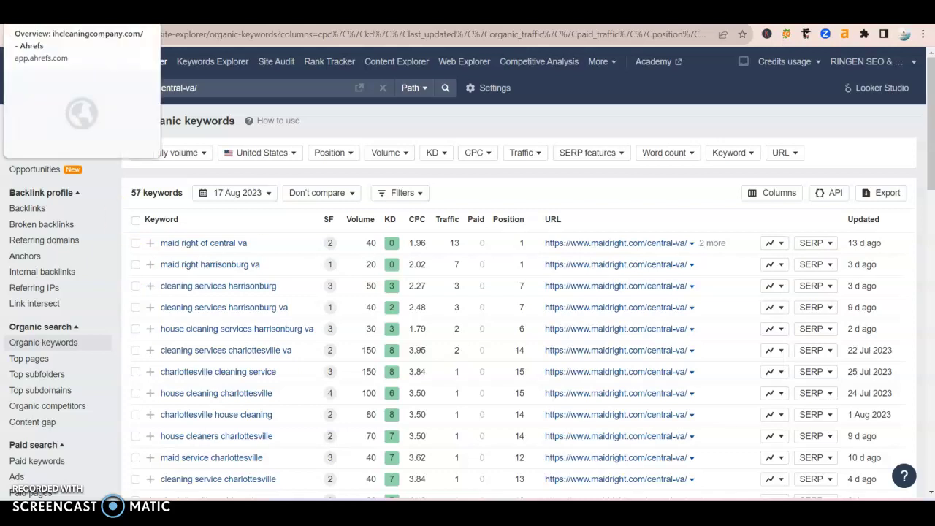
click(81, 13)
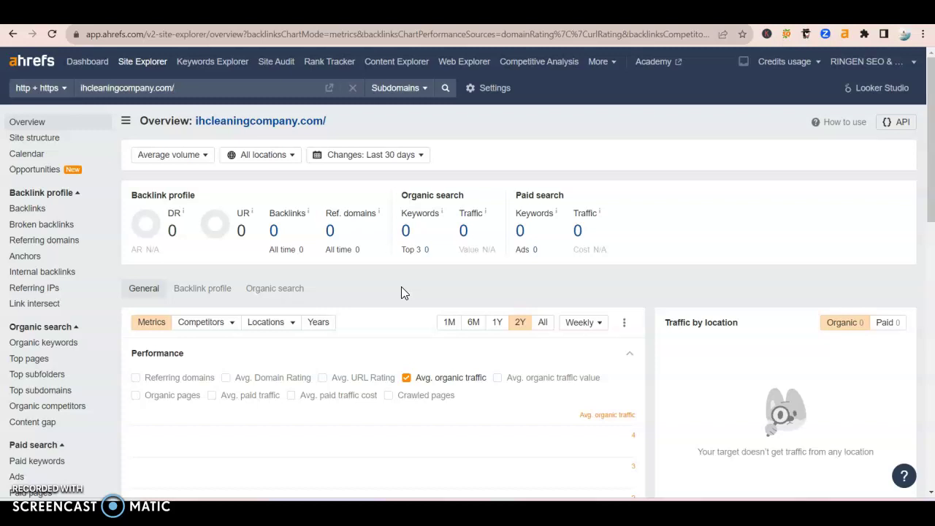
click(404, 268)
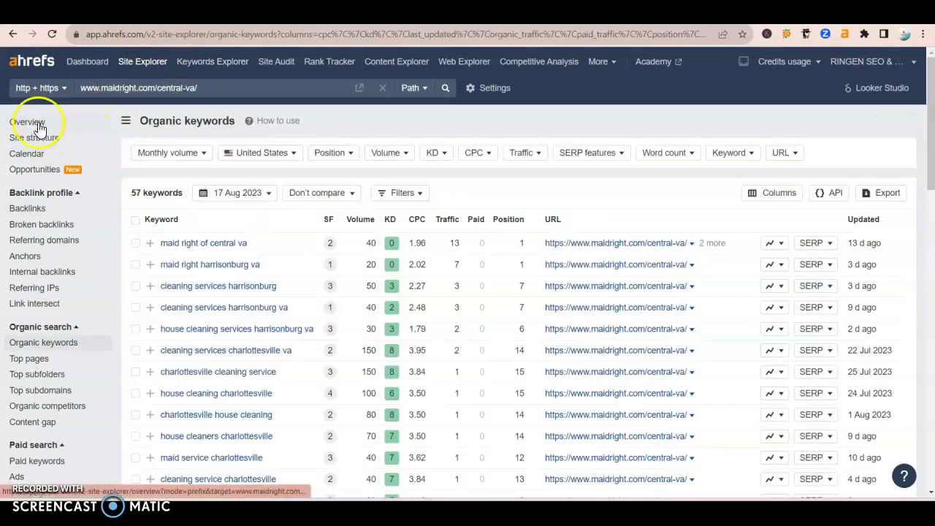
click(36, 122)
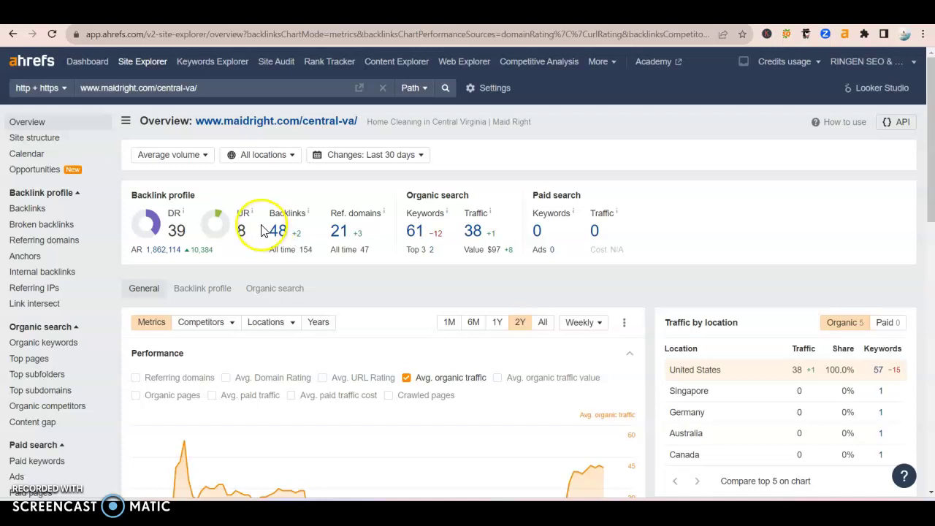
click(278, 233)
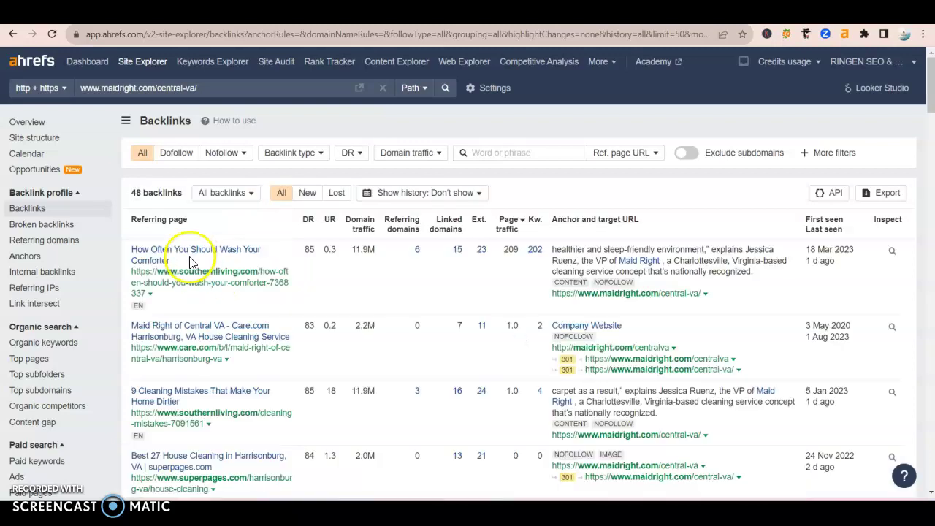
scroll(236, 244, down, 1)
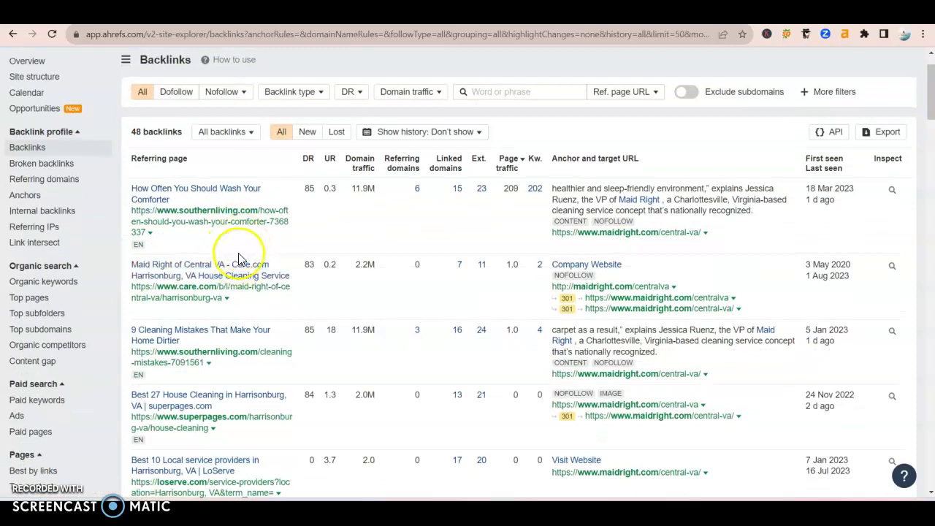
scroll(241, 249, up, 1)
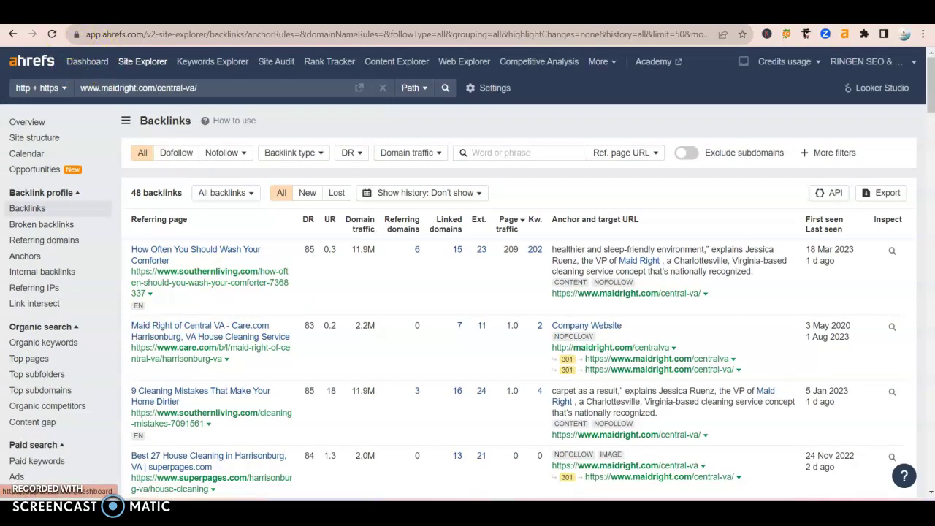
click(69, 14)
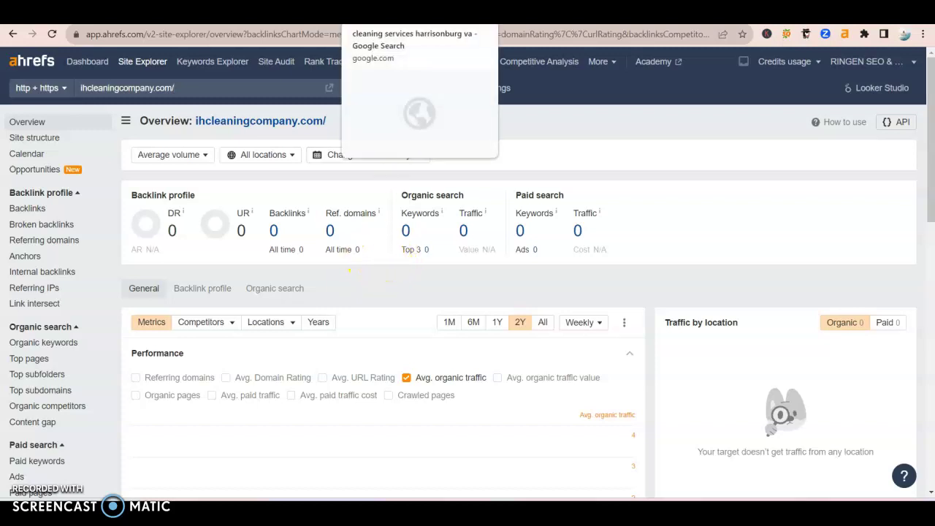
Switch to the Google results for cleaning services harrisonburg va and review the sponsored cleaners and local Businesses listings.
click(409, 12)
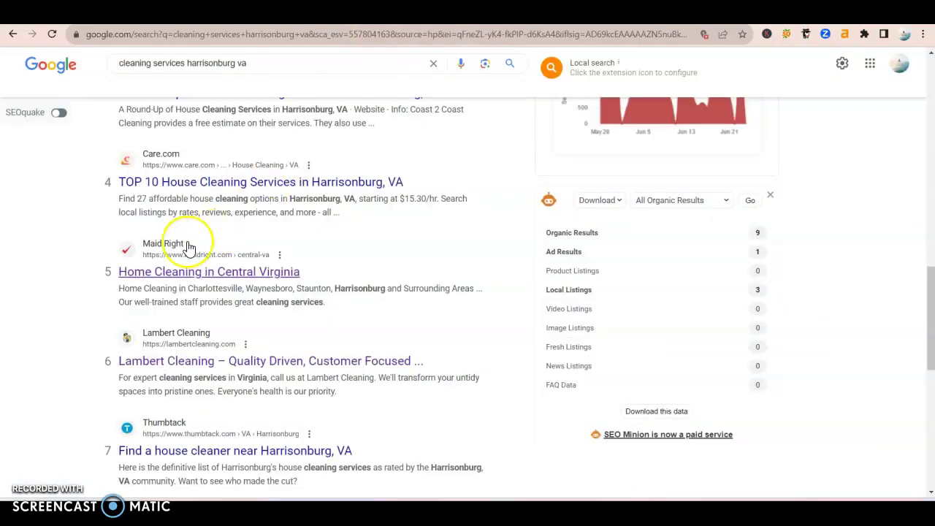
scroll(69, 274, up, 9)
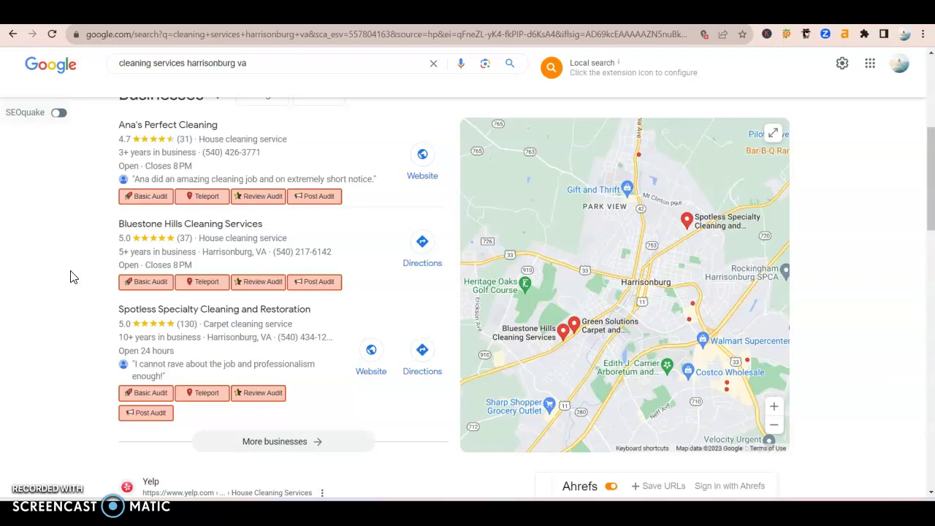
scroll(71, 277, up, 4)
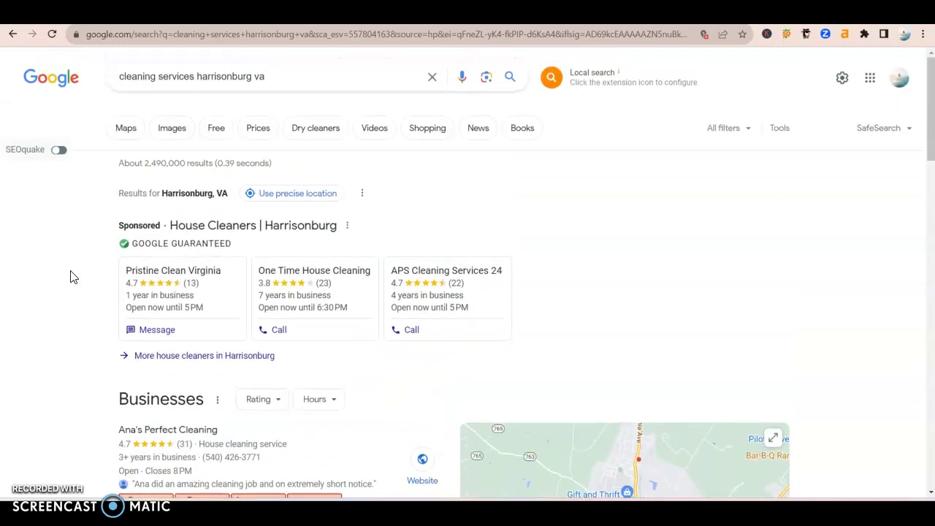
scroll(71, 276, down, 3)
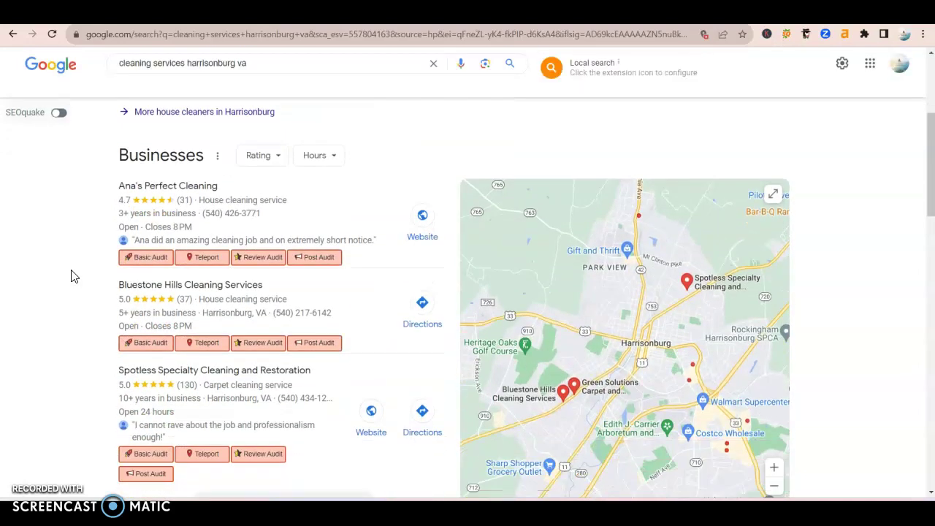
scroll(71, 276, down, 1)
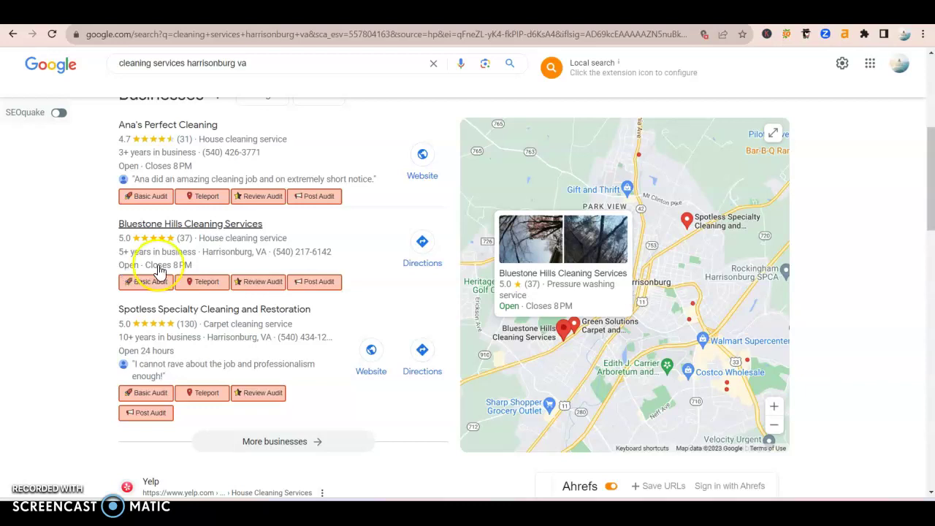
Review the organic Google results below the local Businesses listings, from the Yelp and Angi directories down to Maid Right.
click(169, 291)
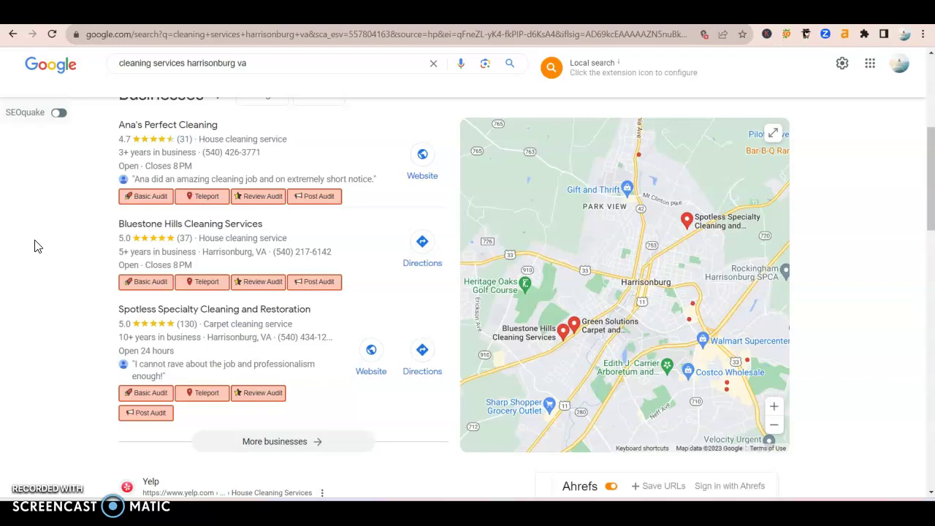
scroll(38, 247, down, 3)
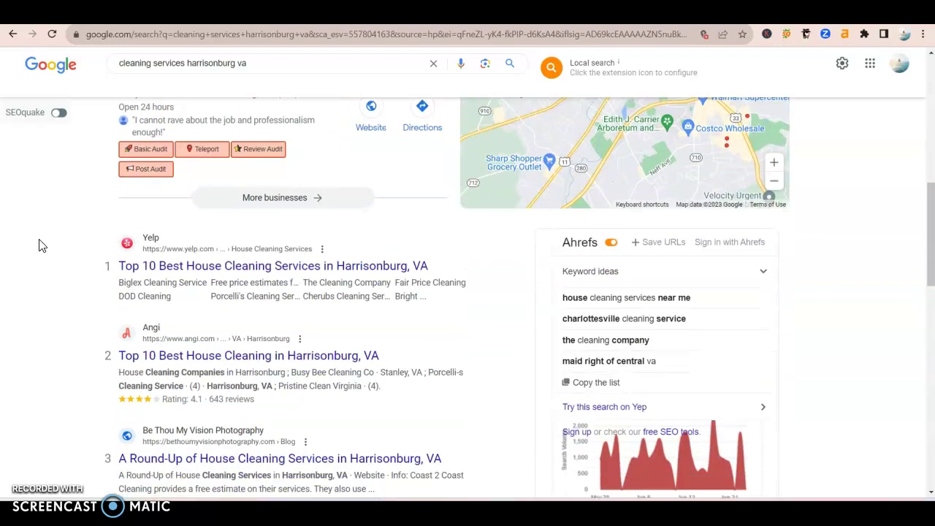
scroll(62, 248, down, 1)
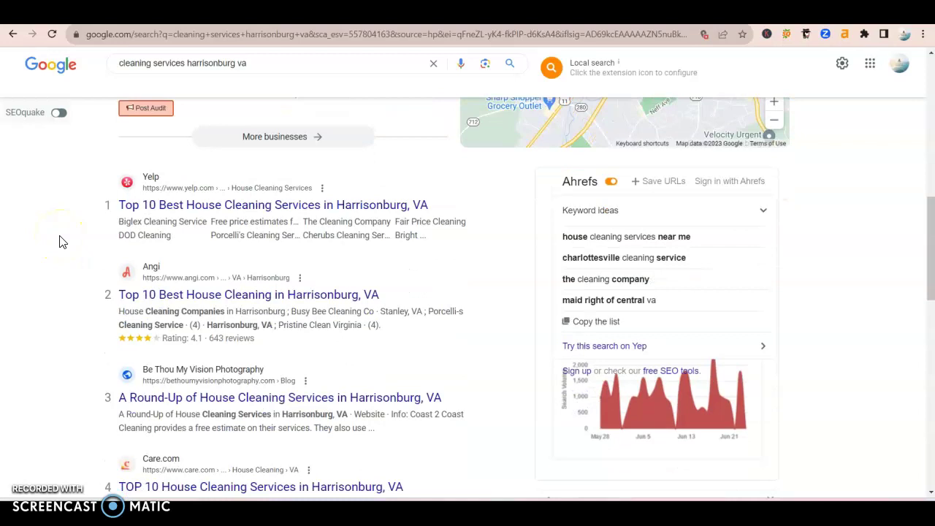
scroll(62, 243, down, 1)
scroll(62, 242, up, 3)
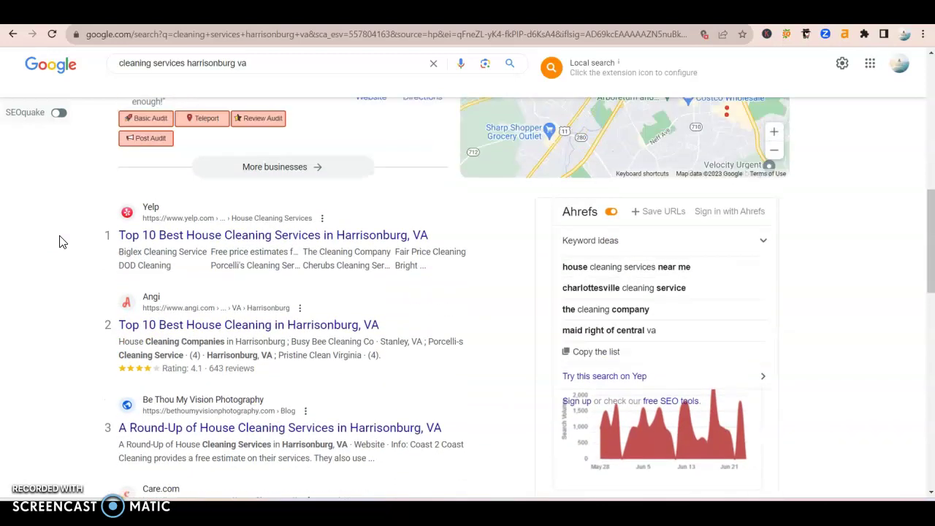
scroll(62, 243, down, 3)
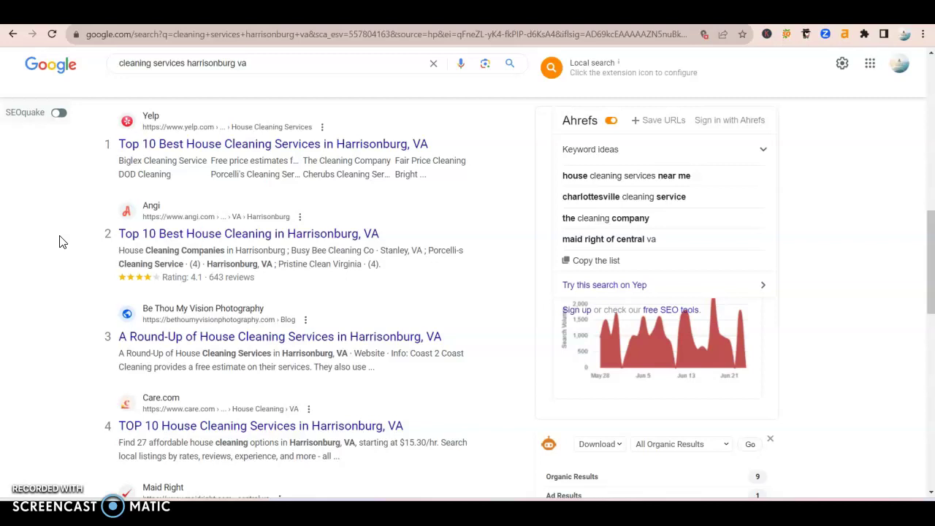
scroll(62, 242, down, 1)
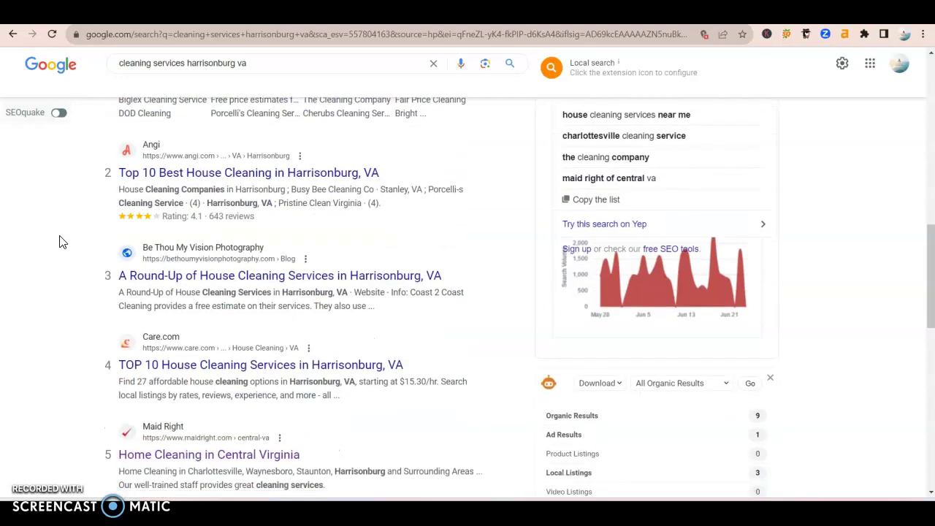